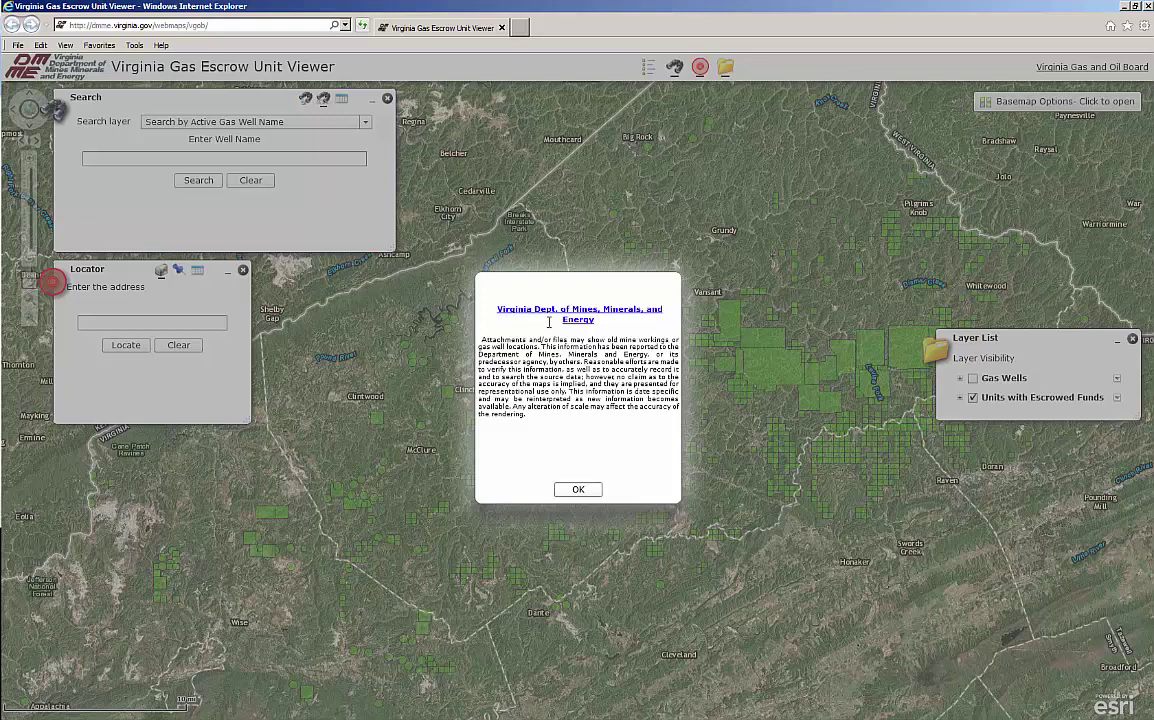
- Dismiss the data disclaimer and open the Virginia Gas and Oil Board website in a new tab
left_click(579, 490)
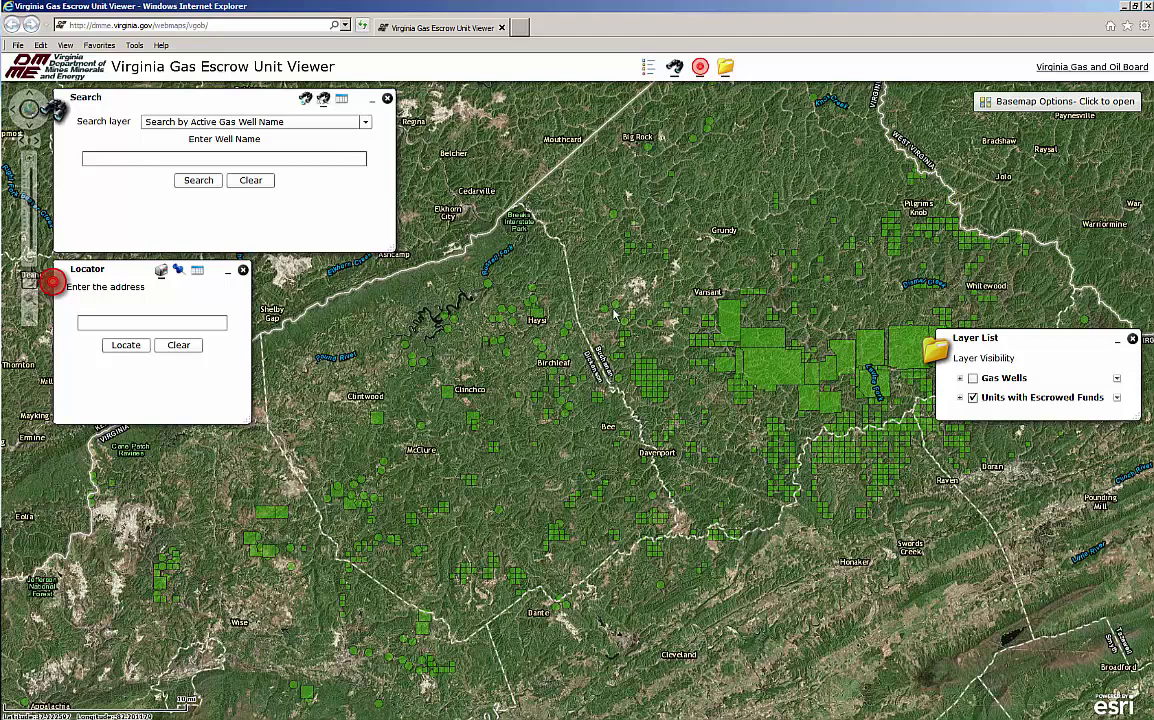
left_click(1043, 69)
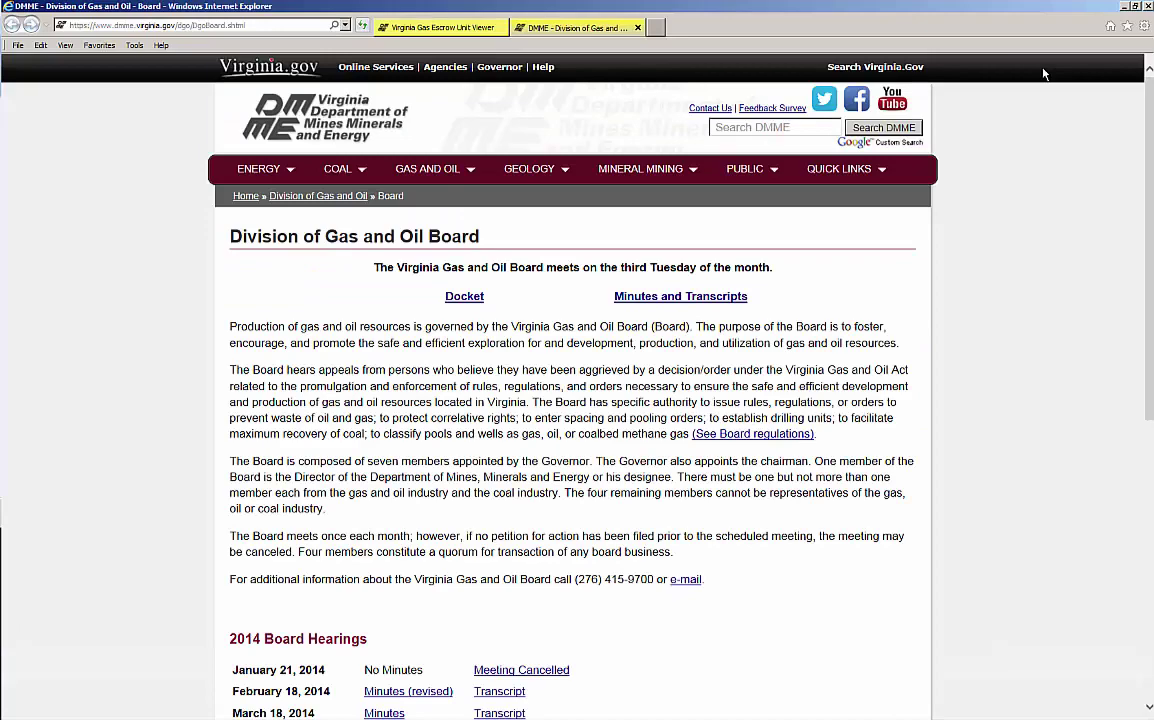
- Highlight the Board's contact phone number on its page, then return to the escrow viewer tab
scroll(1034, 101, "down", 2)
scroll(1023, 223, "down", 4)
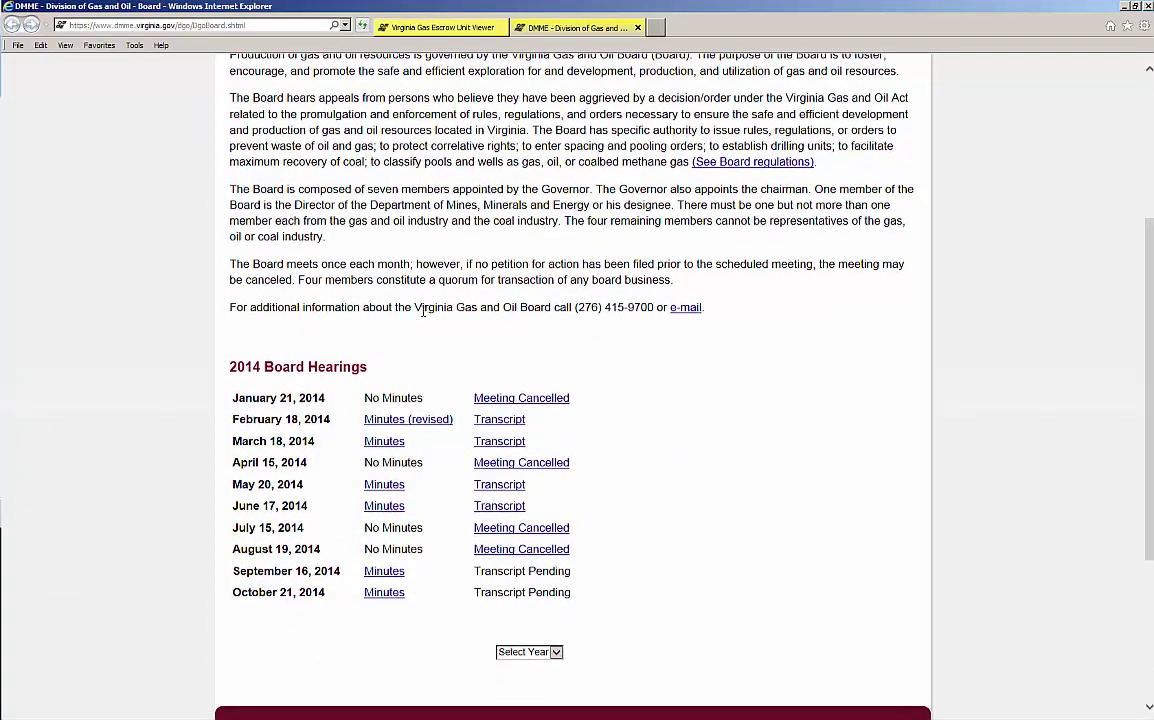
left_click_drag(416, 310, 655, 308)
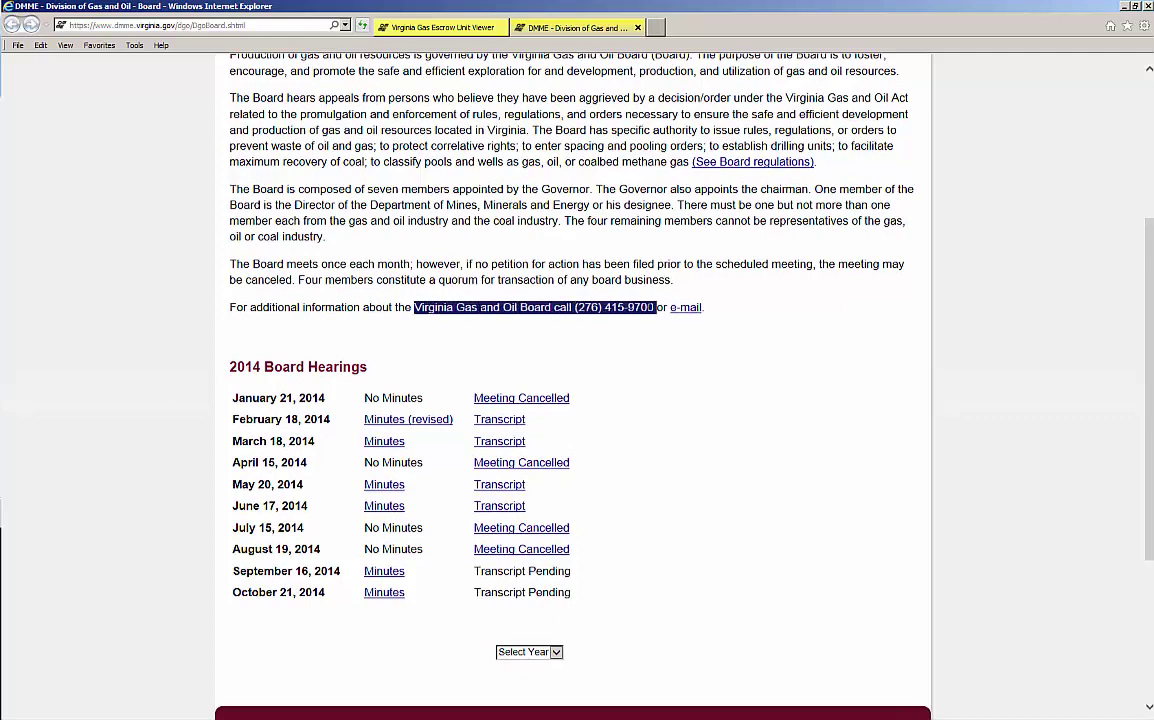
left_click(430, 28)
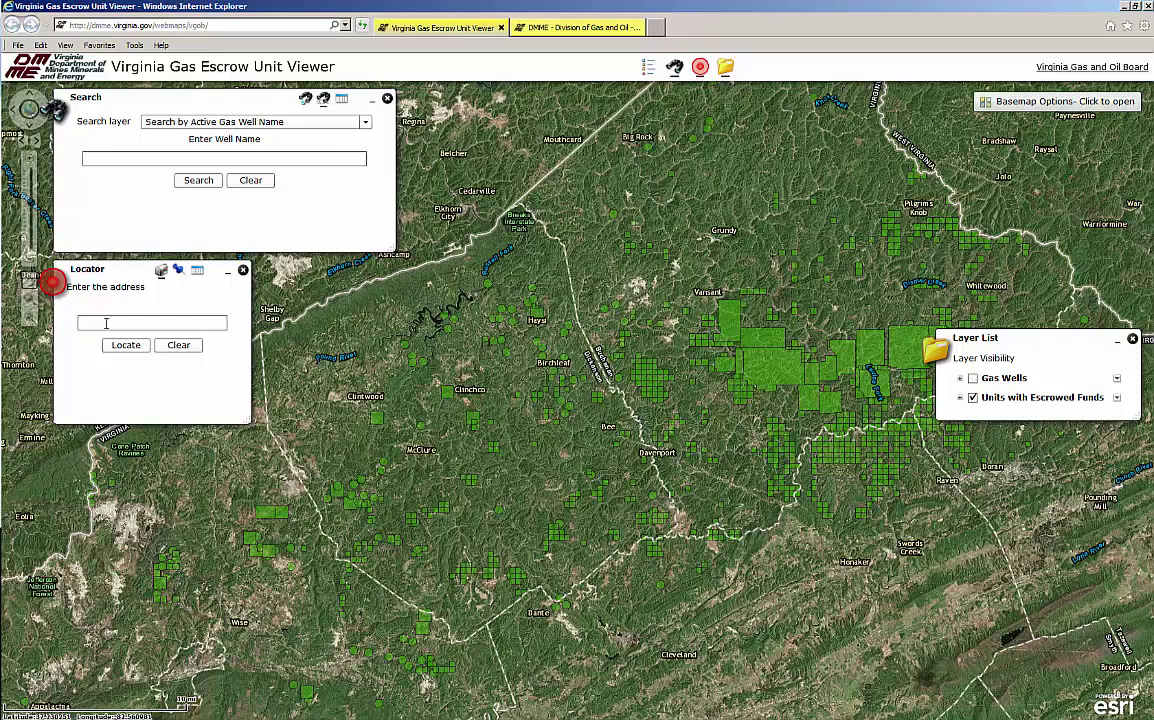
- Paste the Mountain Empire Rd, Big Stone Gap address into the Locator and locate it
key("ctrl+v")
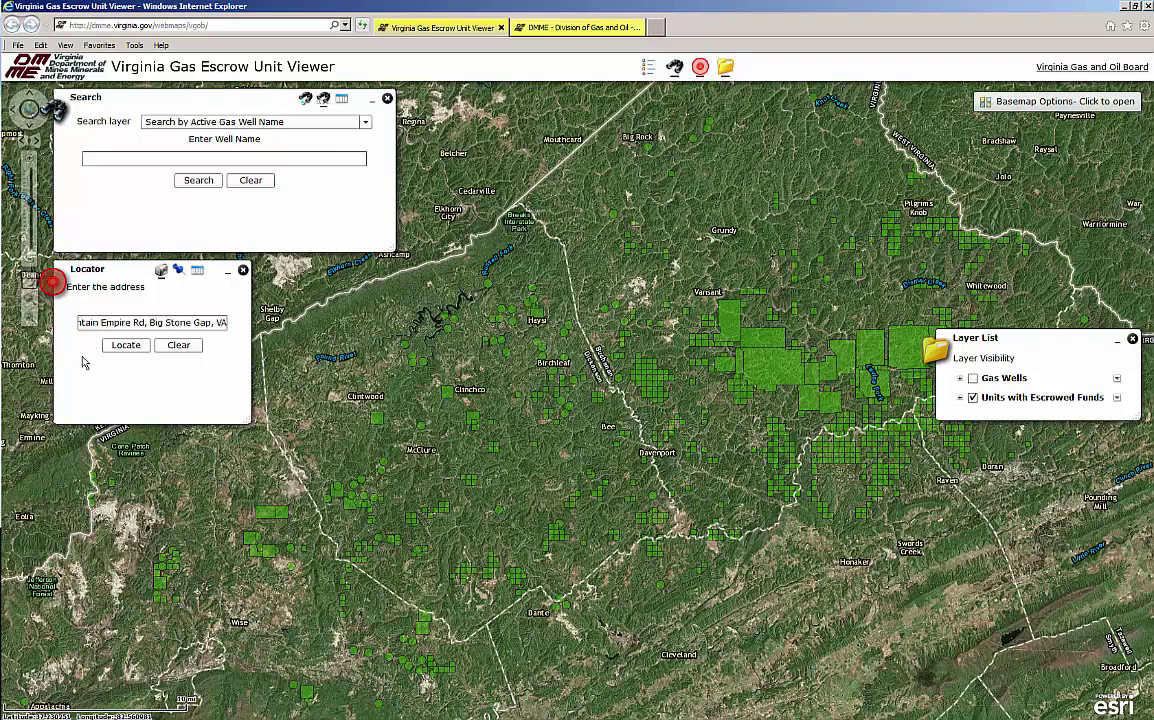
left_click(80, 322)
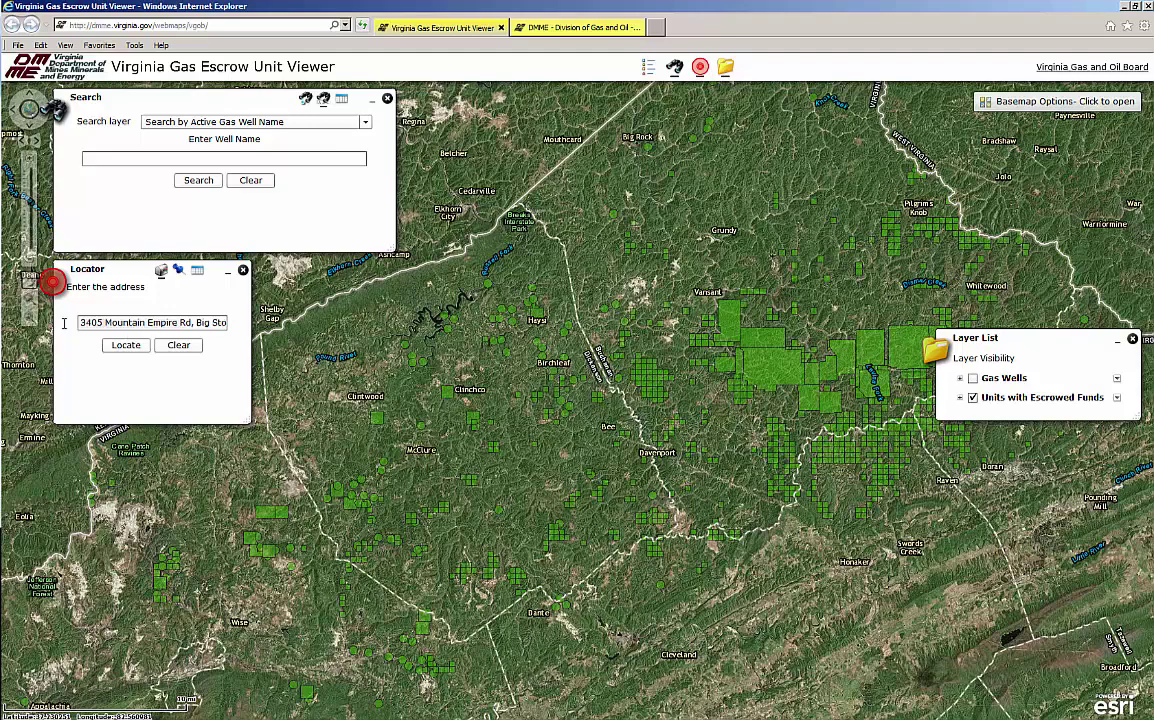
left_click(125, 345)
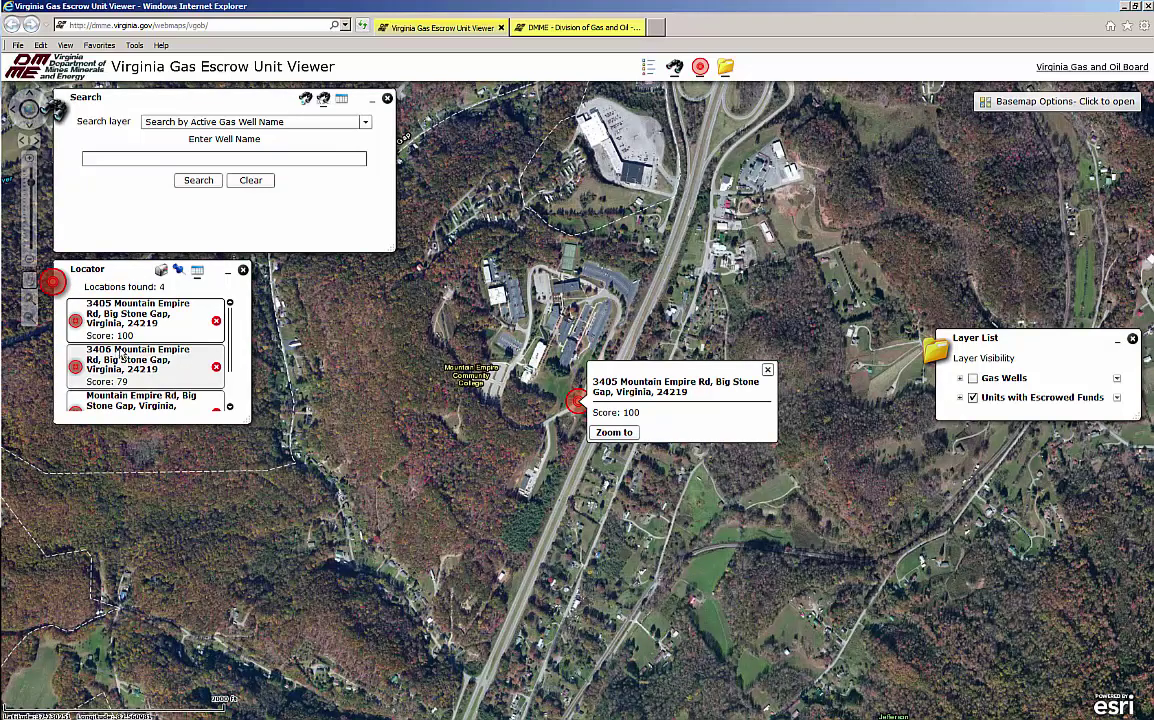
scroll(232, 329, "down", 3)
scroll(228, 340, "up", 2)
scroll(228, 340, "up", 1)
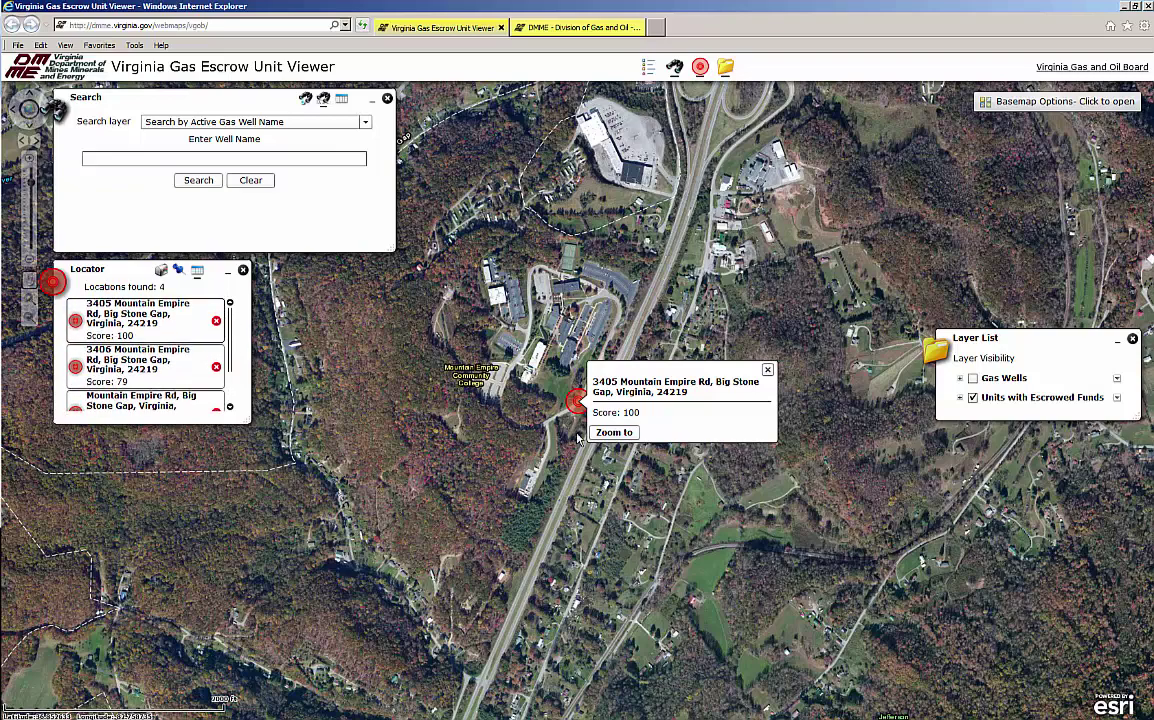
- Zoom to the found address, close its popup, zoom out regionally, and show Gas Wells
left_click(621, 433)
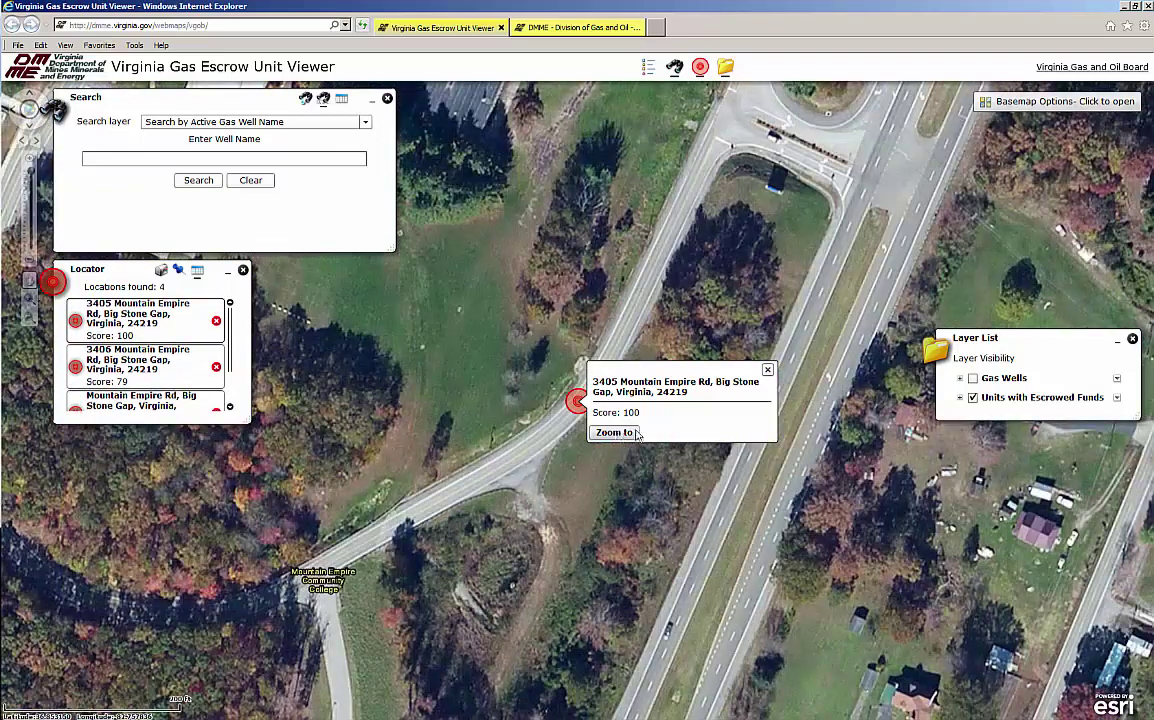
left_click(693, 339)
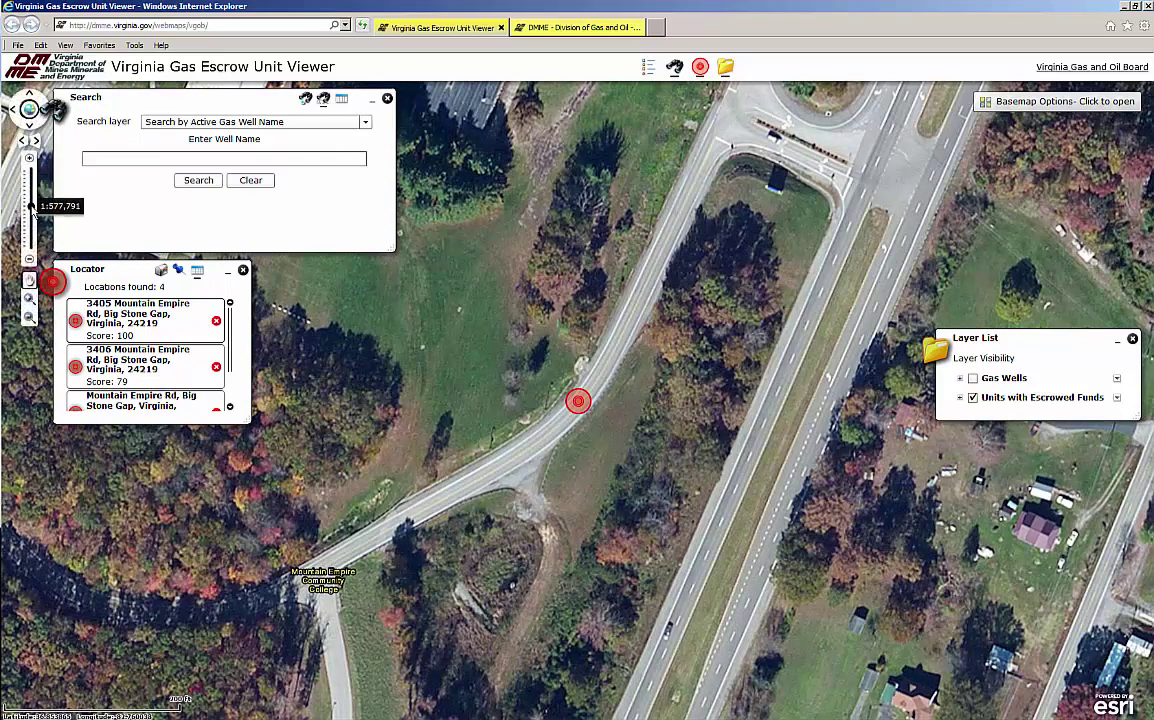
left_click(33, 207)
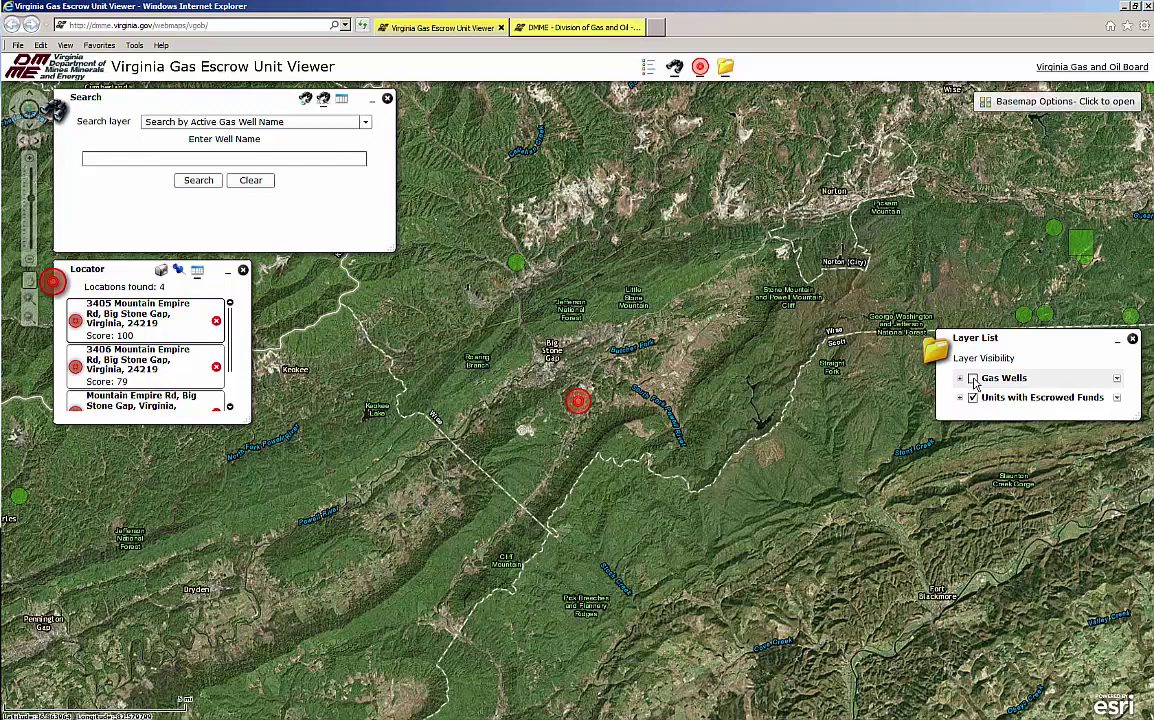
left_click(973, 379)
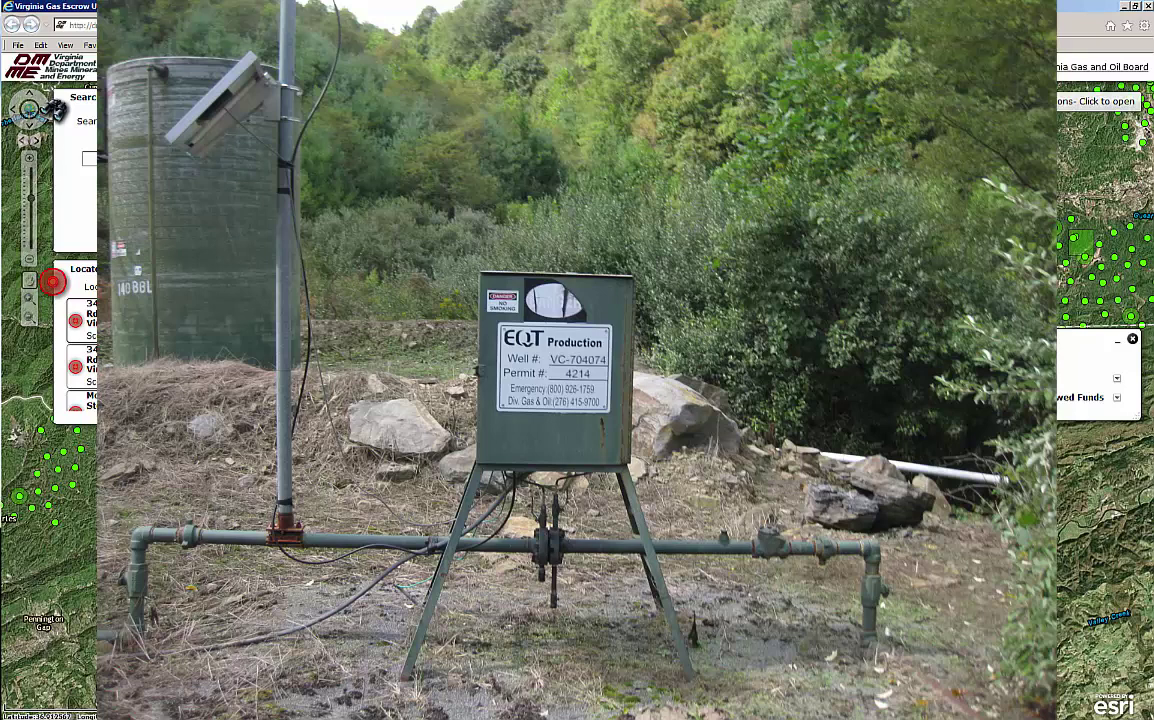
- Enter the partial well name 'VC-7040' in the Enter Well Name field
type("VC-70")
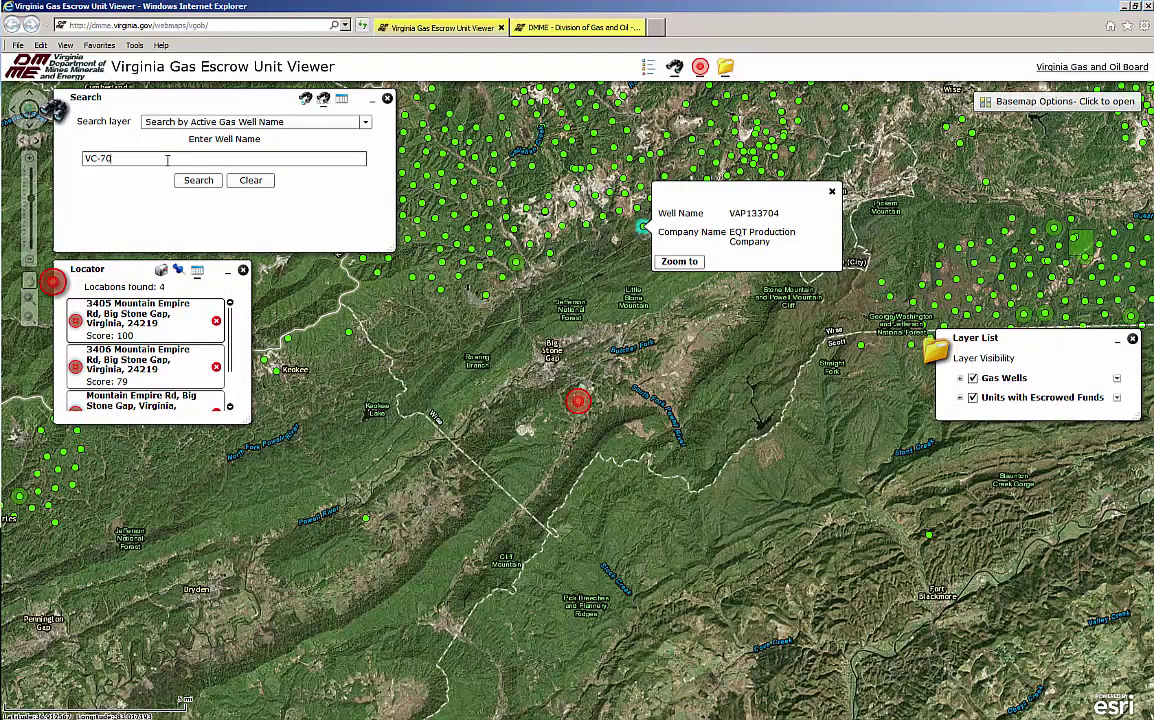
type("4074")
- Search for well VC-704074, zoom in close on its site, and close its popup
left_click(192, 182)
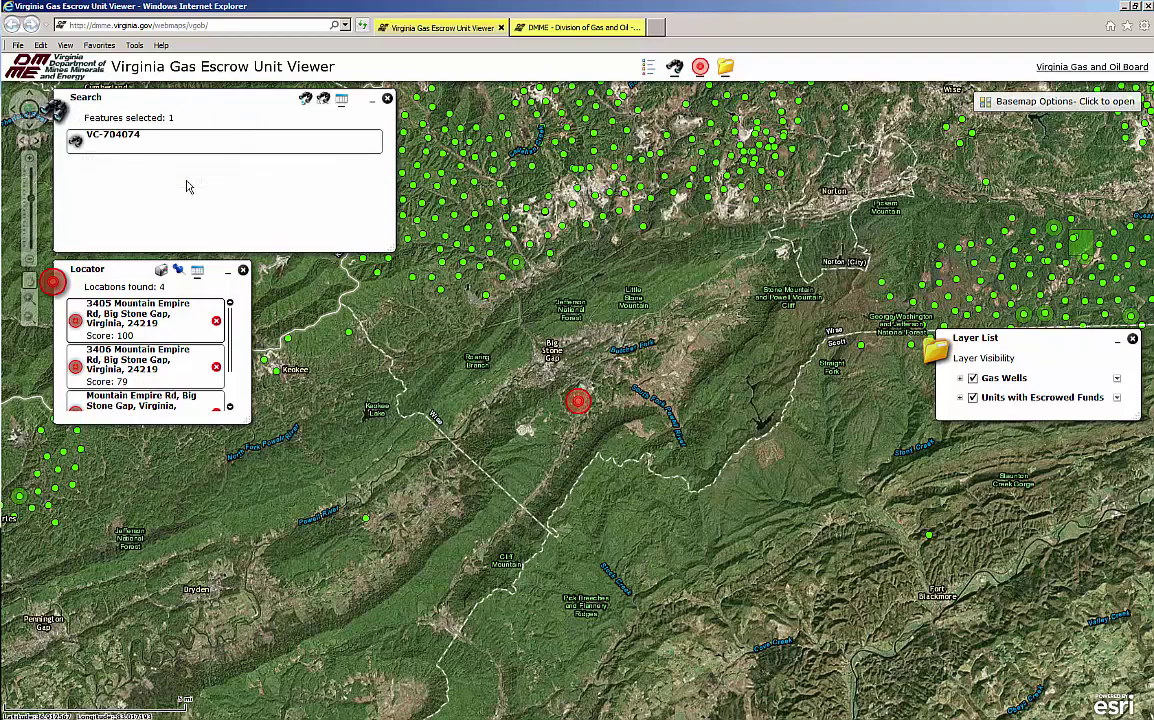
left_click(113, 140)
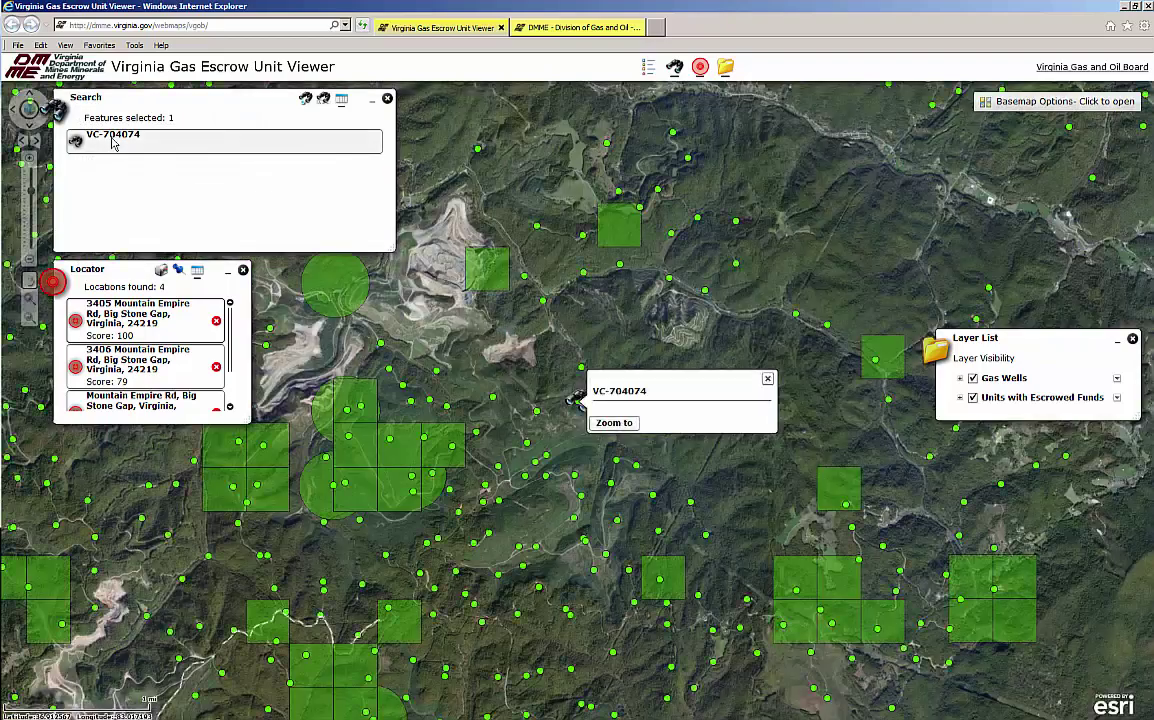
left_click(612, 424)
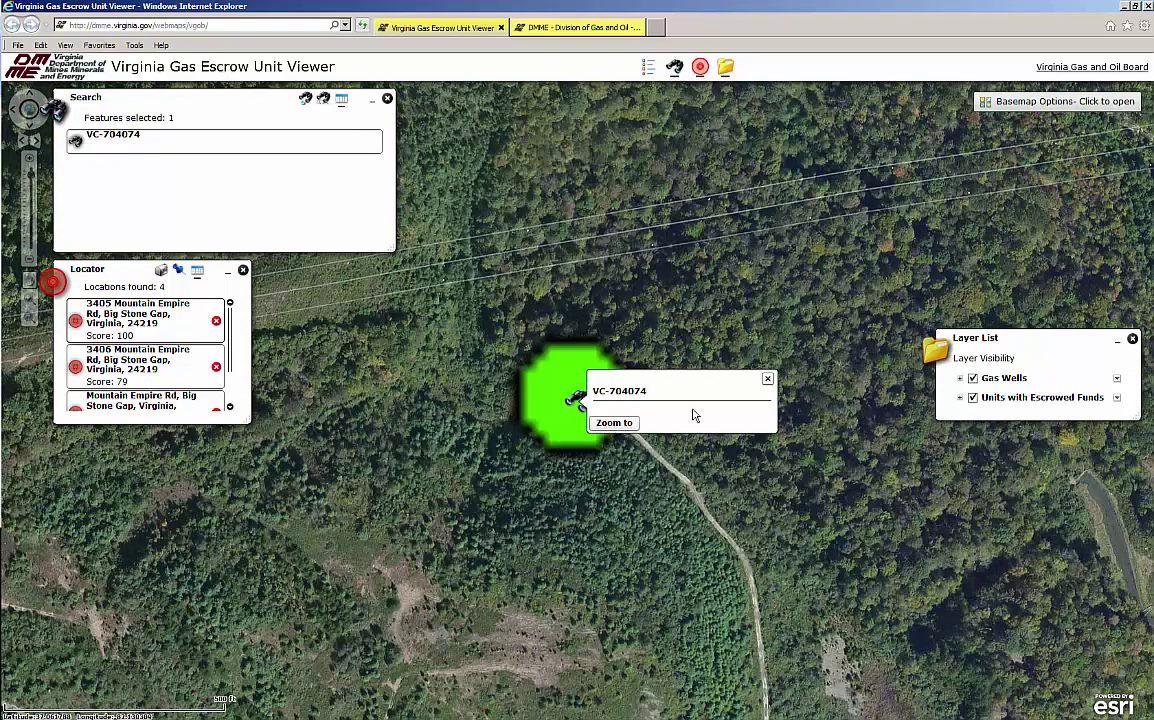
left_click(767, 380)
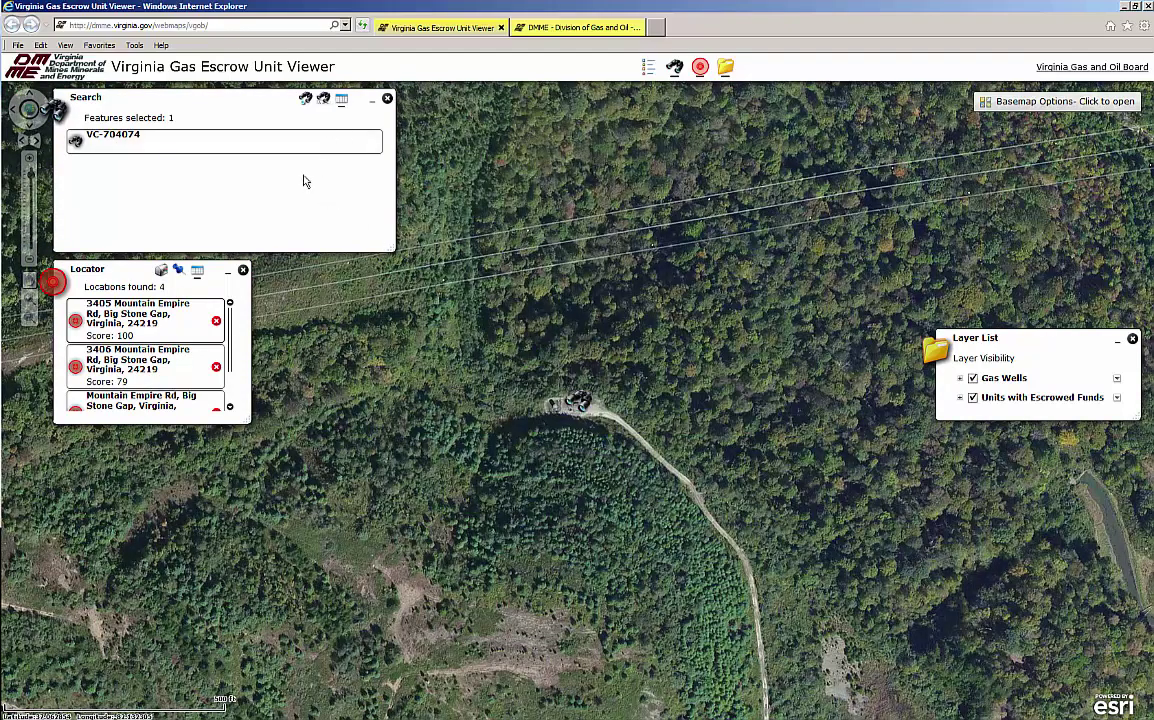
left_click(305, 99)
- Switch the search to escrow units by VGOB docket number, clear it, and enter docket 2855
left_click(330, 121)
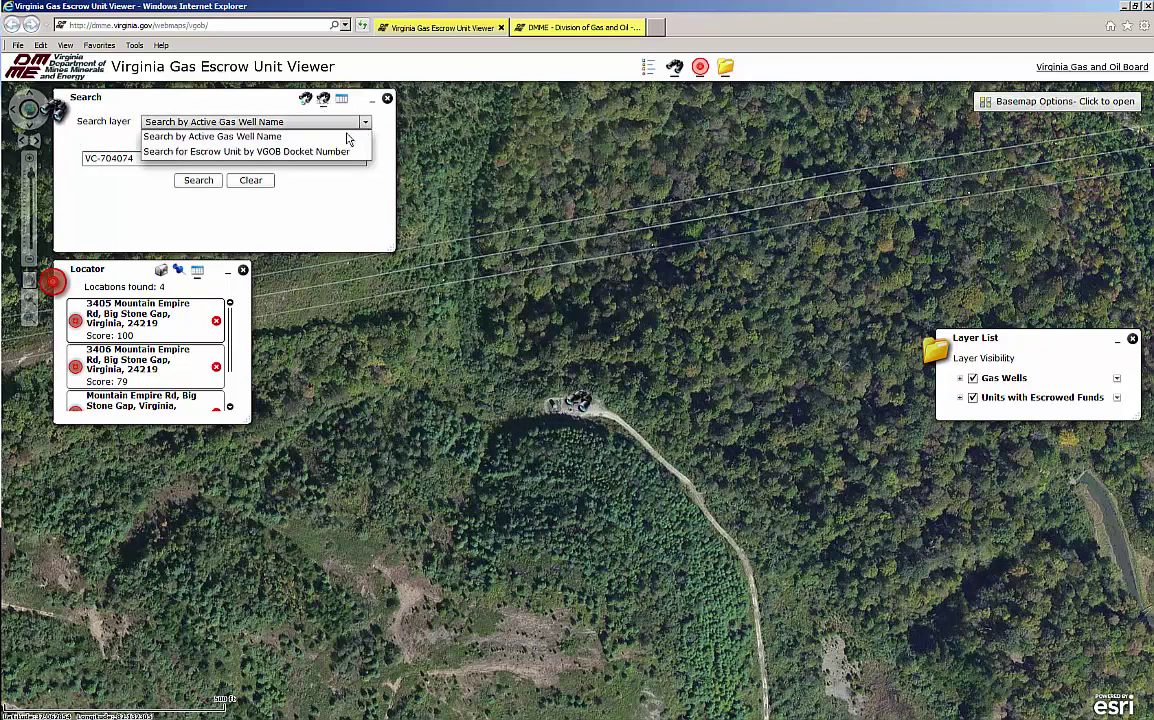
left_click(340, 149)
left_click(246, 180)
left_click(190, 158)
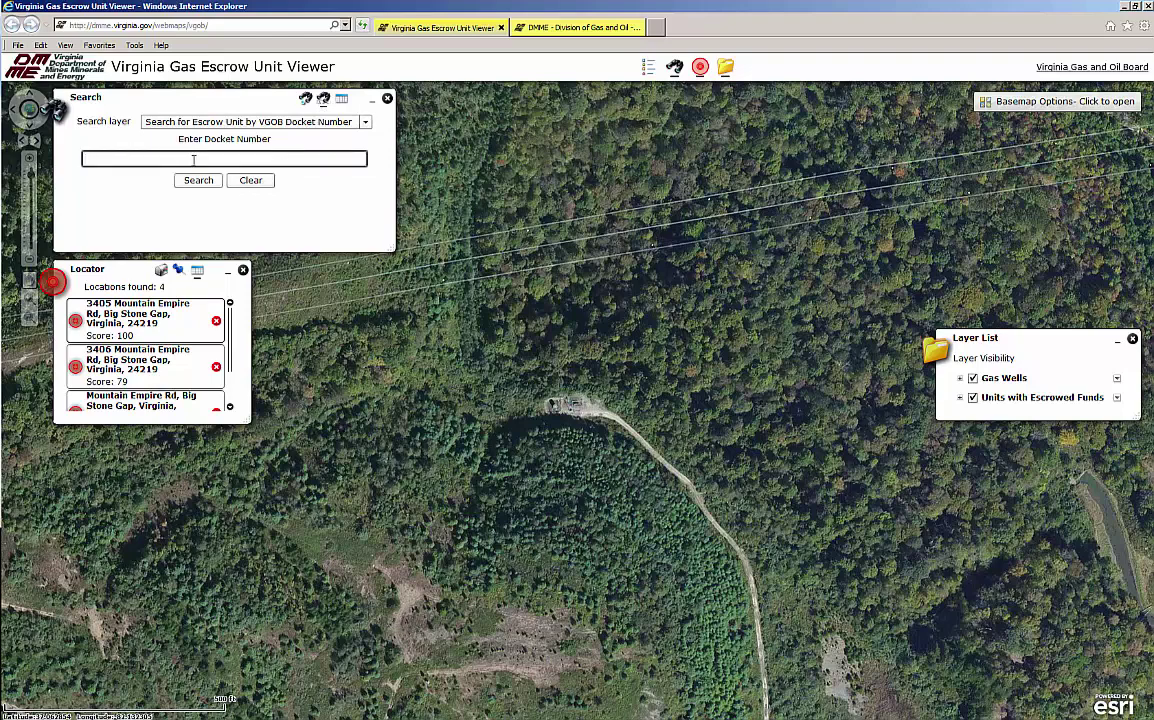
type("2855")
- Find unit 2855, zoom to it, then zoom out to see surrounding wells and units
left_click(198, 180)
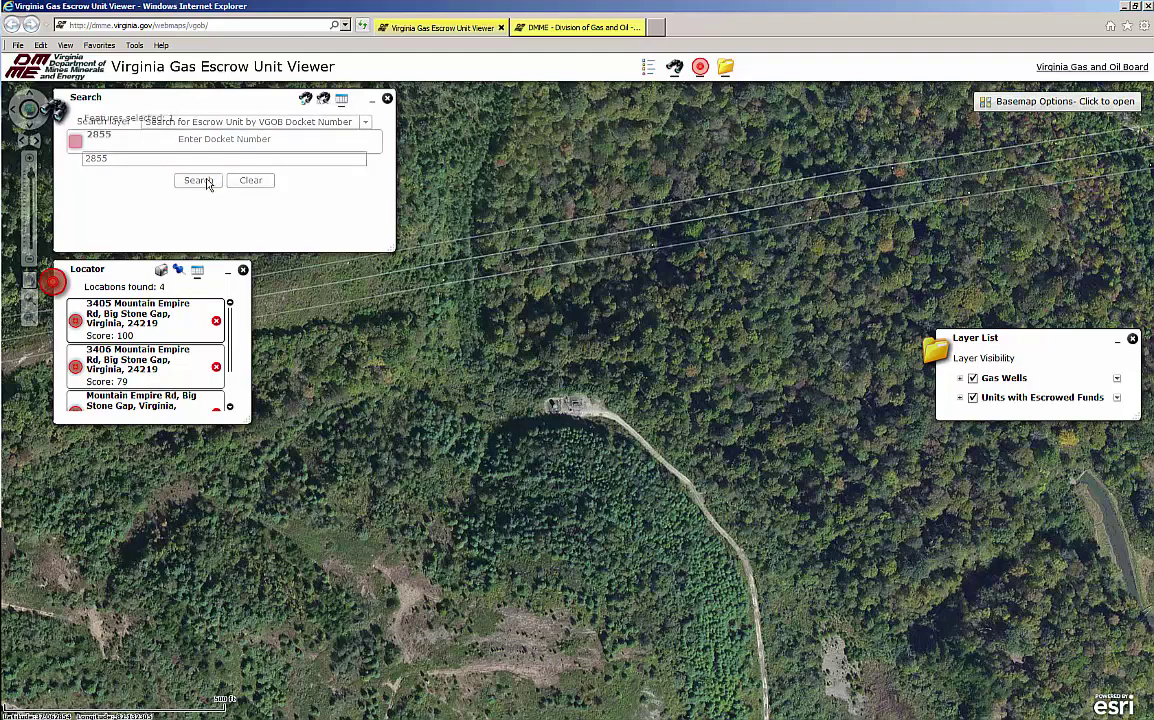
left_click(82, 143)
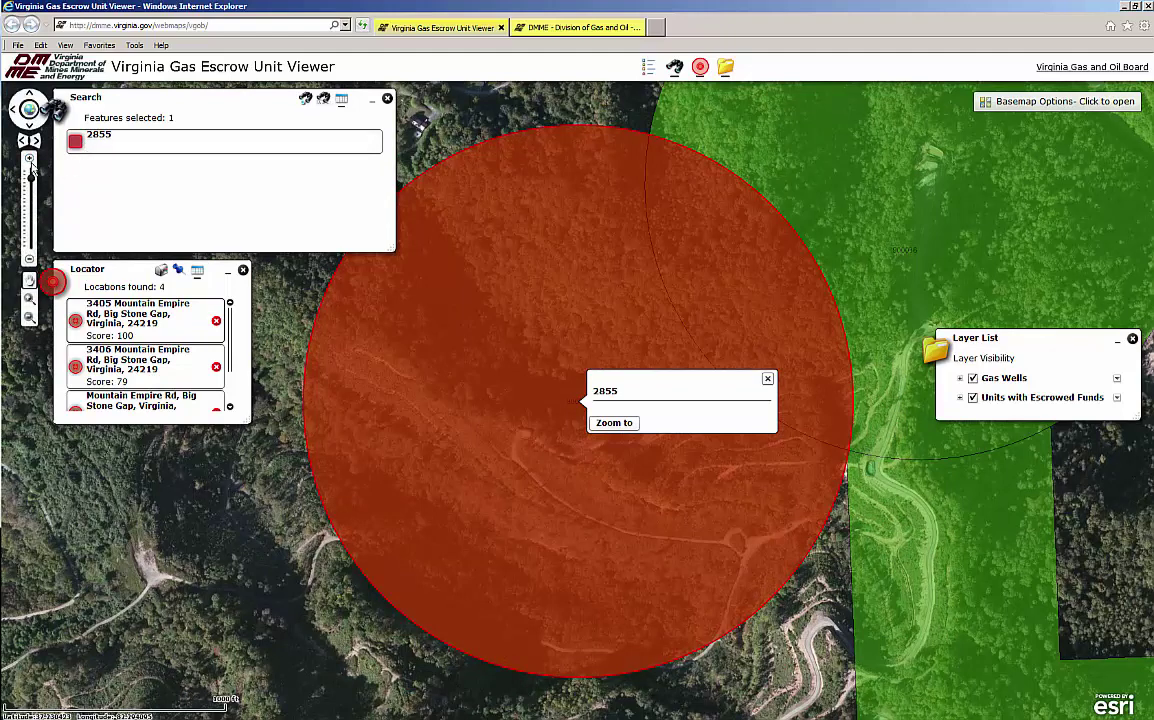
left_click_drag(33, 178, 33, 194)
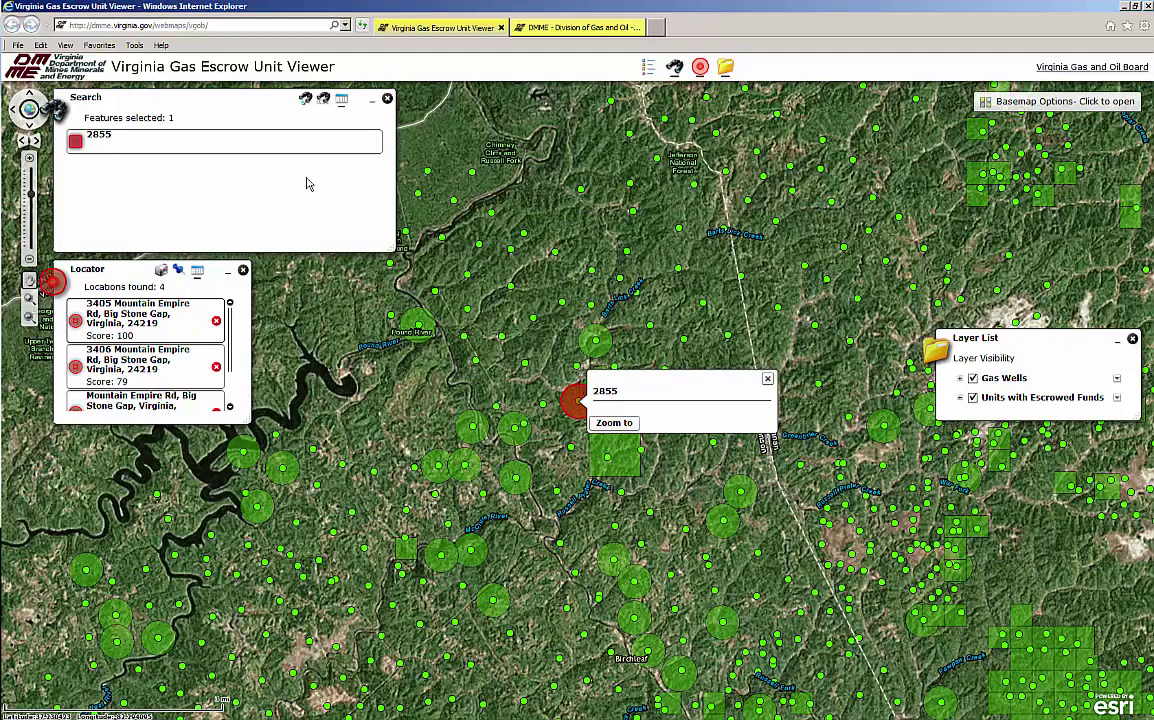
left_click(1002, 104)
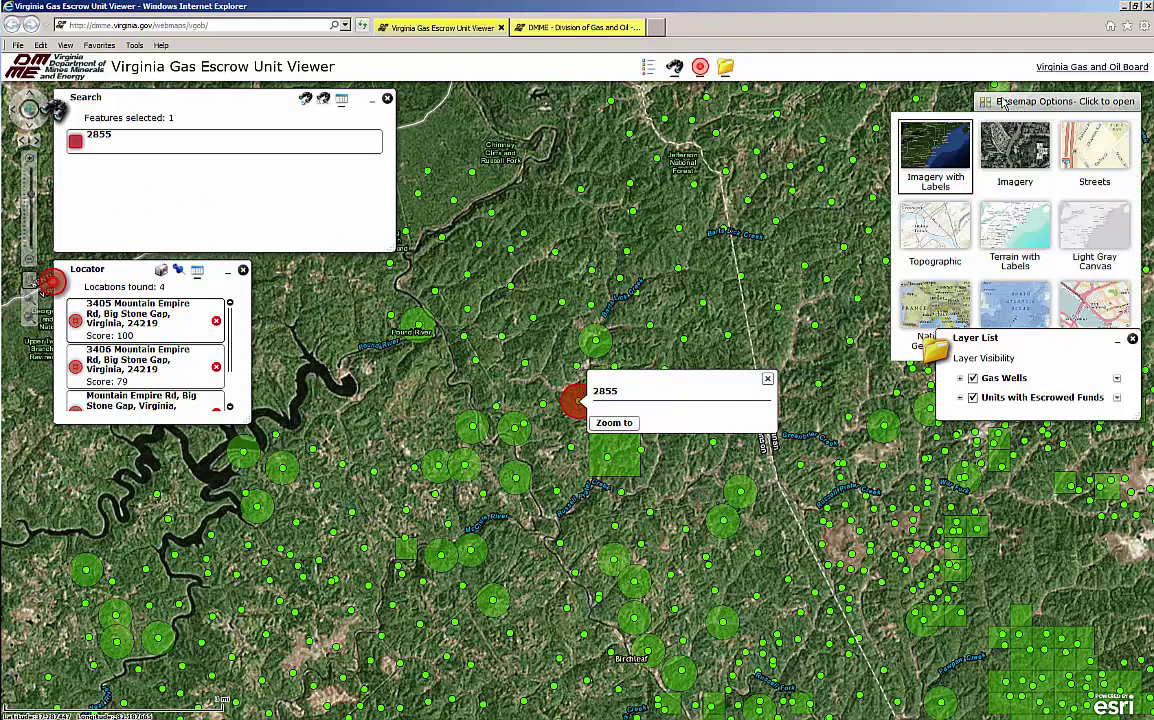
- Switch to the Streets basemap, recentre on the well cluster, and close the 2855 popup
left_click(1100, 148)
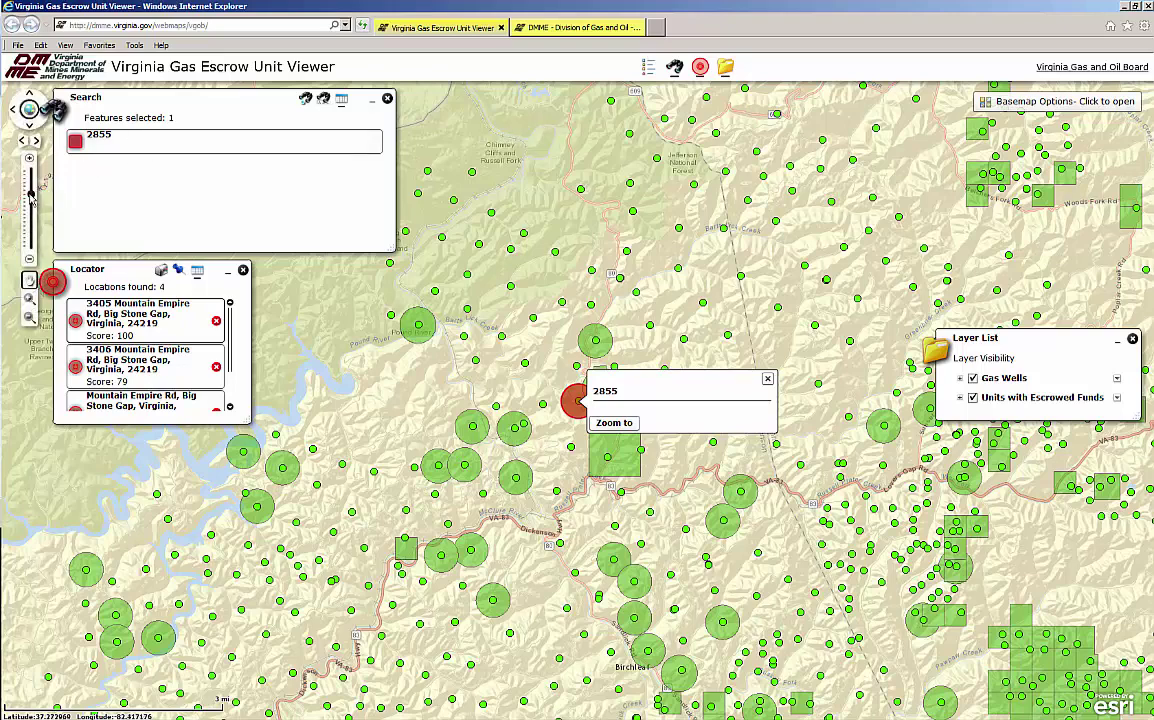
left_click_drag(31, 184, 31, 213)
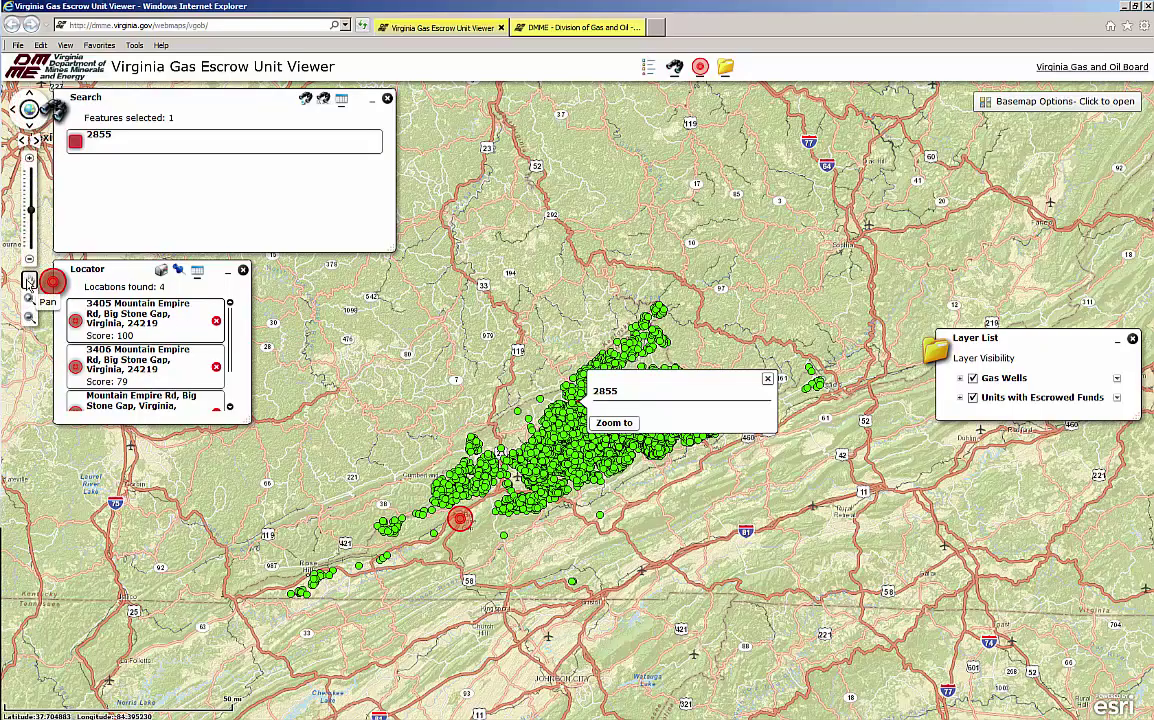
left_click_drag(300, 348, 348, 320)
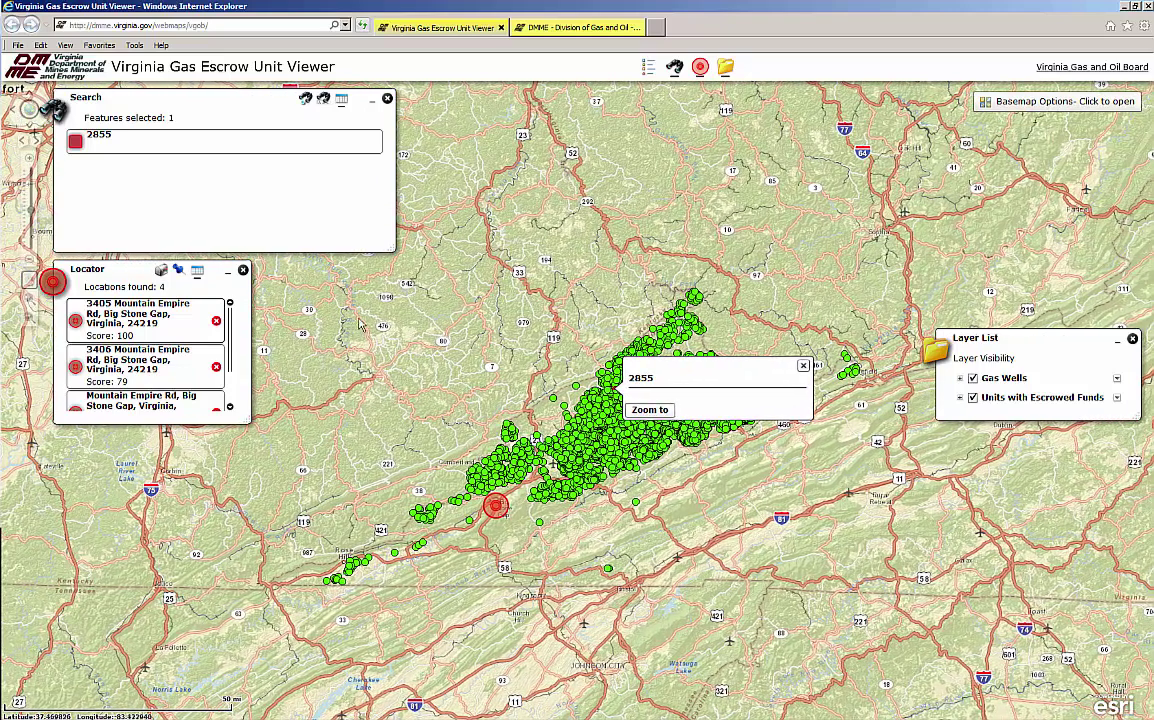
left_click(805, 367)
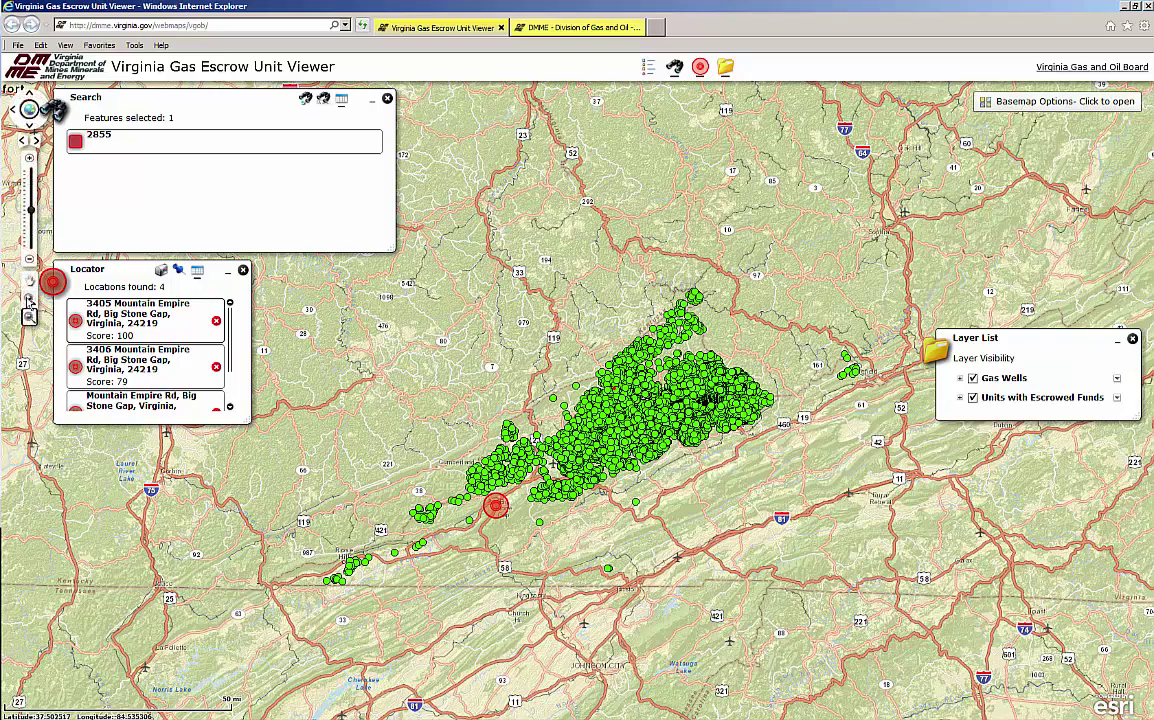
scroll(588, 366, "up", 5)
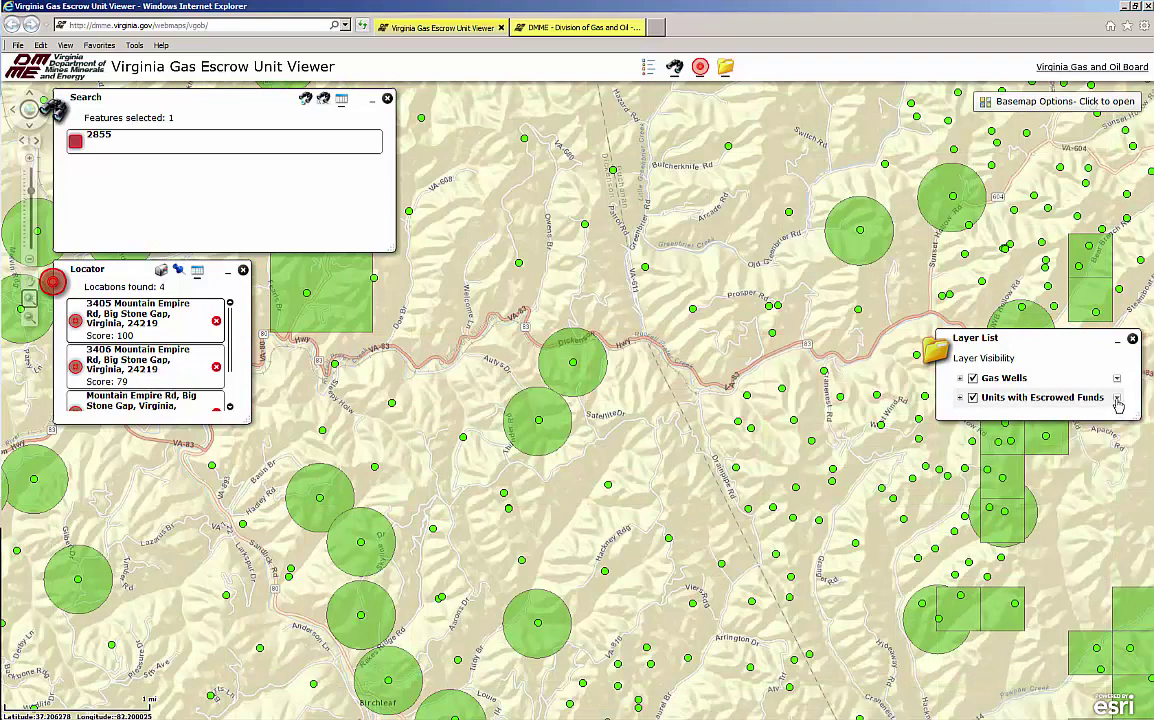
- Set the Units with Escrowed Funds layer to 50% transparency and open the docket 2546 unit popup
left_click(1117, 399)
left_click(1090, 437)
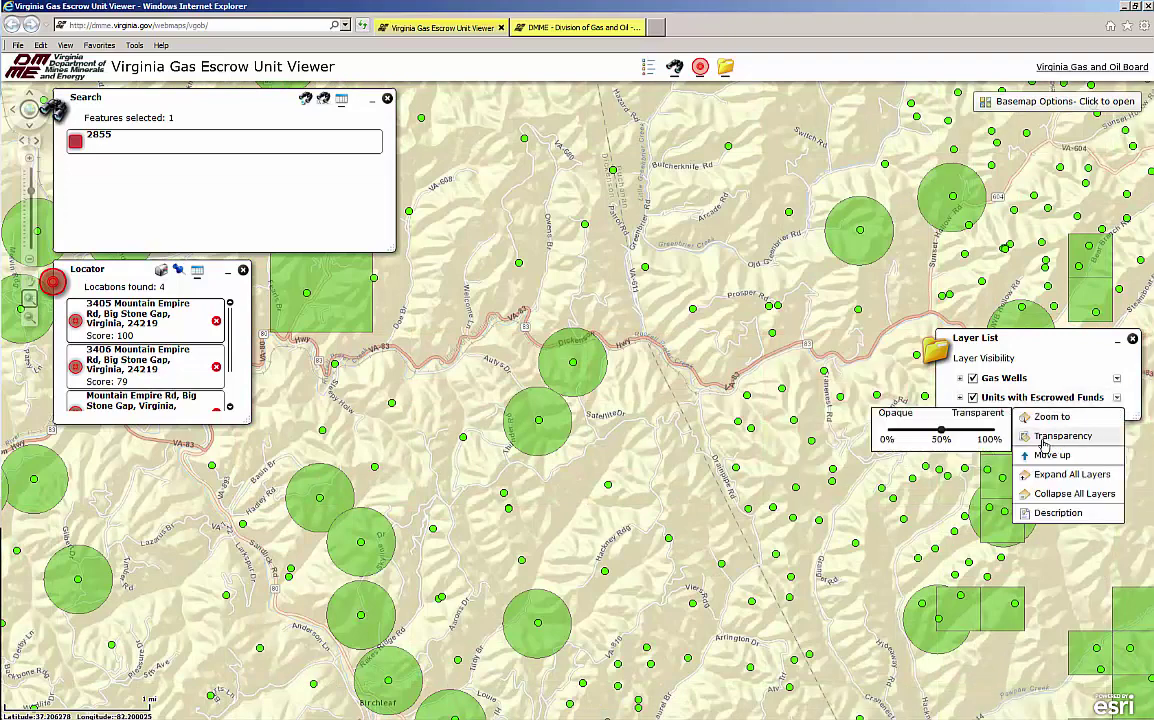
mouse_move(941, 437)
left_mouse_down()
mouse_move(890, 434)
mouse_move(987, 437)
mouse_move(941, 440)
left_mouse_up()
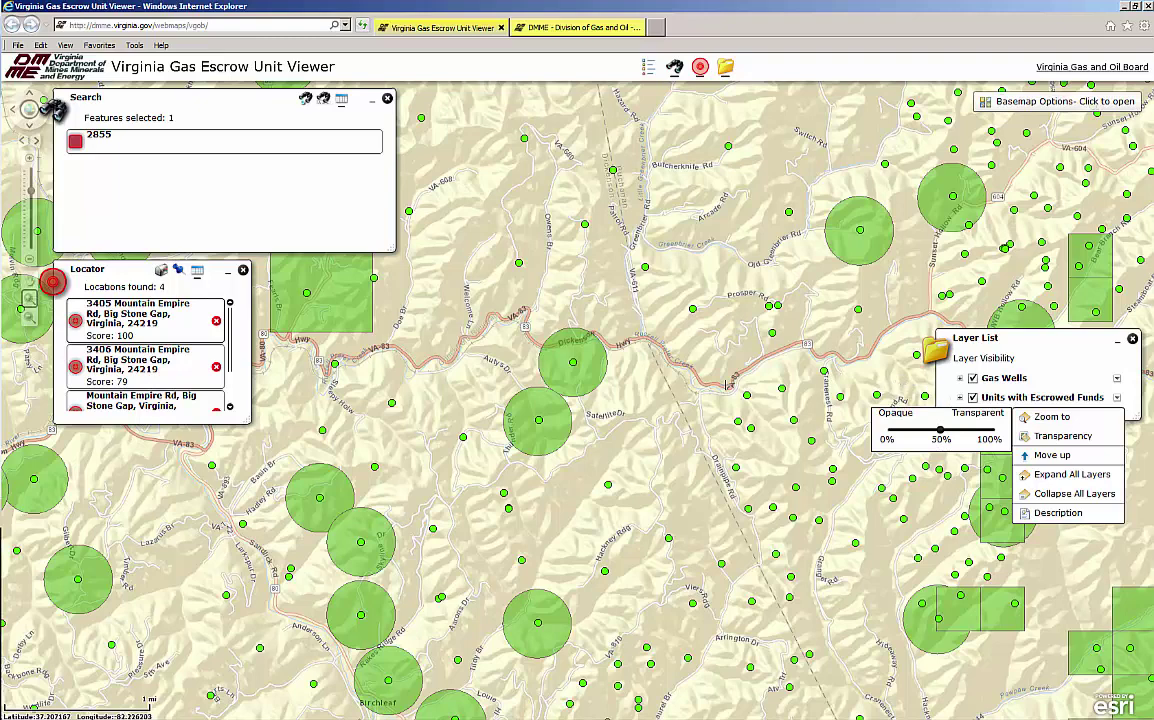
left_click(590, 378)
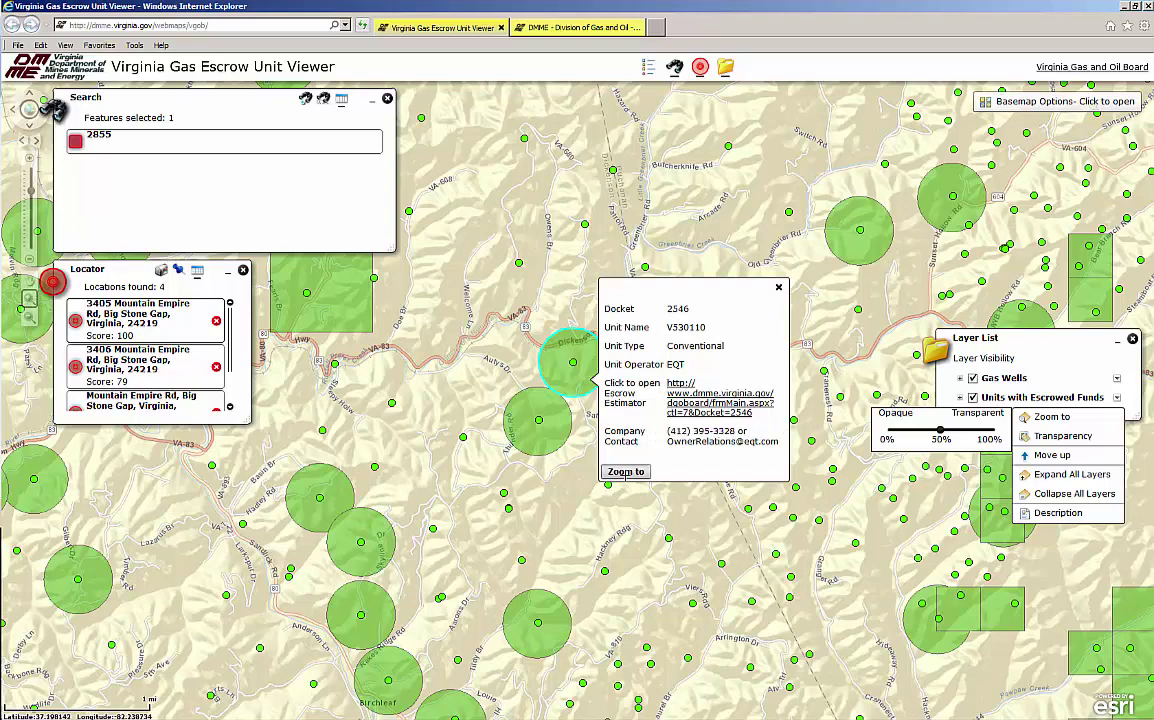
- Zoom to unit 2546 on the Imagery basemap and open its escrow estimator
left_click(625, 472)
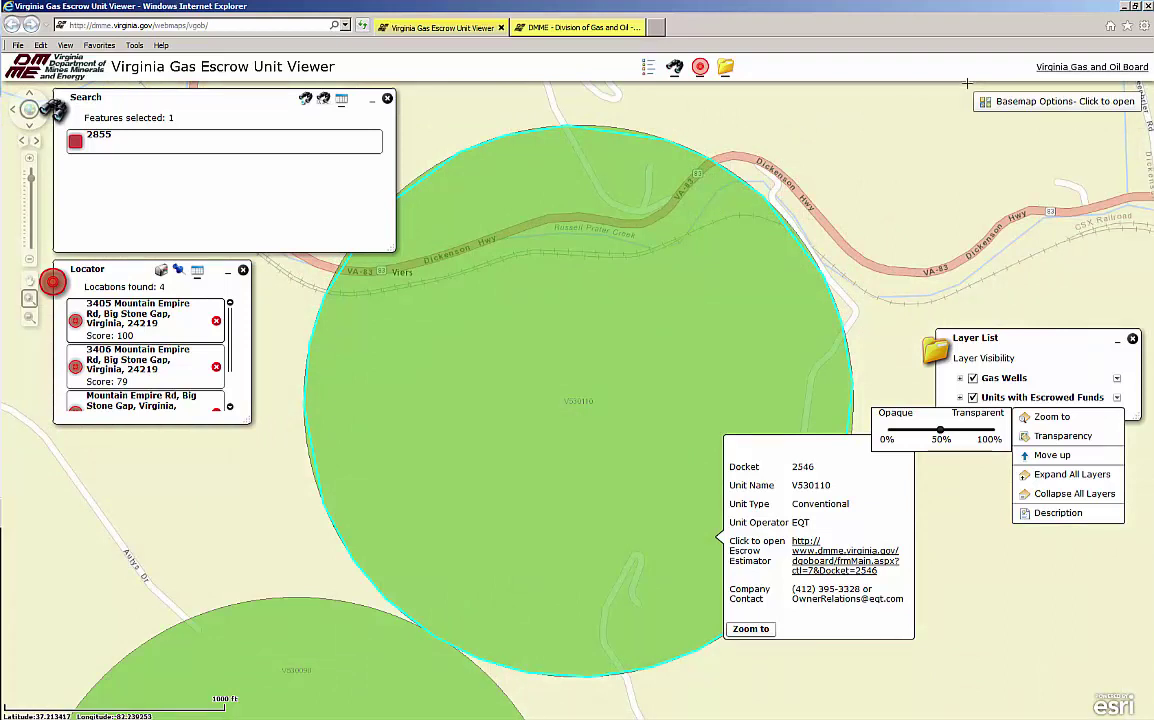
left_click(1010, 101)
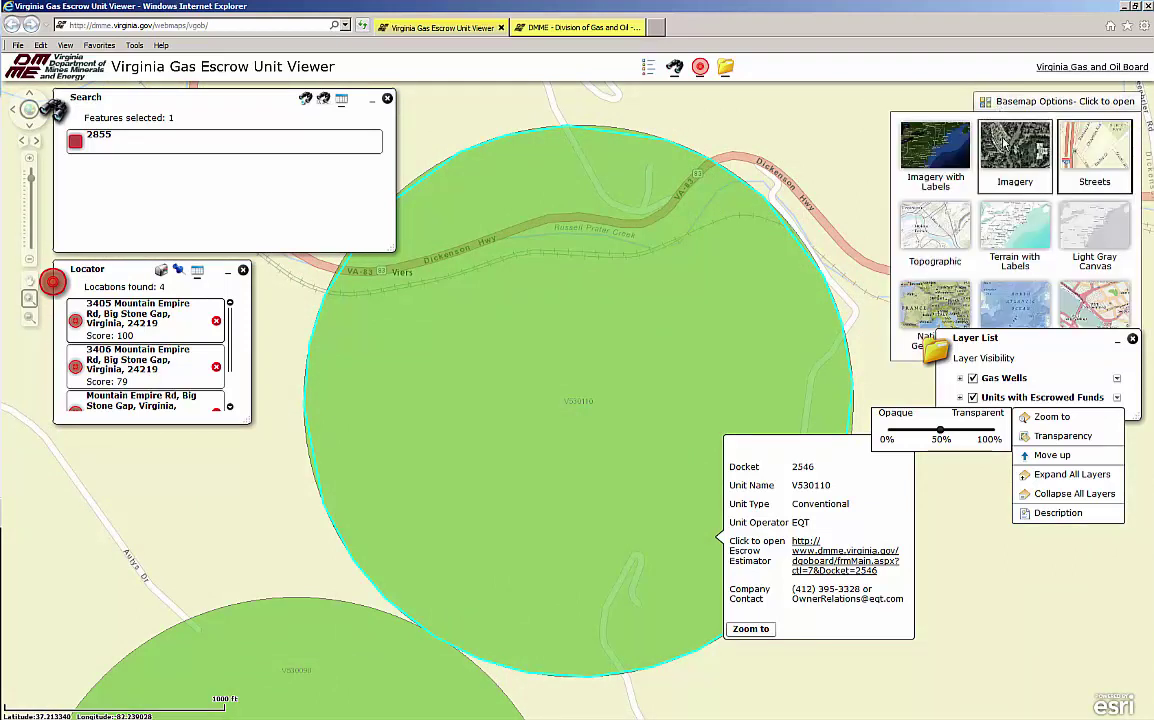
left_click(940, 152)
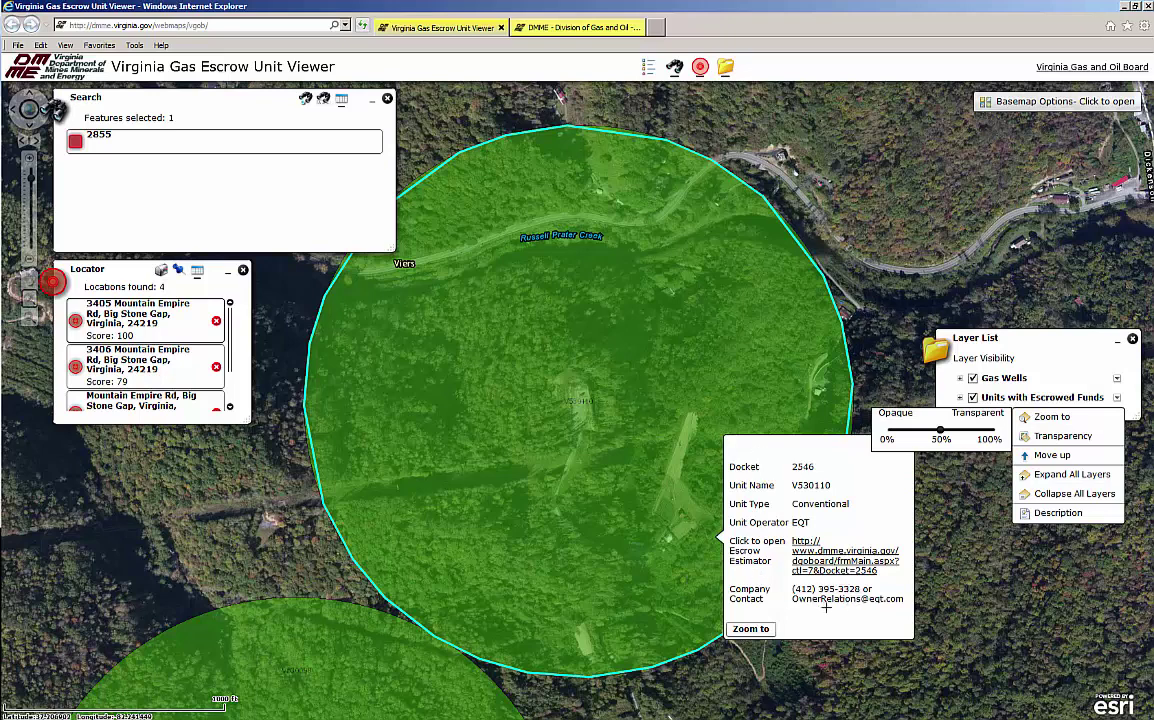
left_click(818, 561)
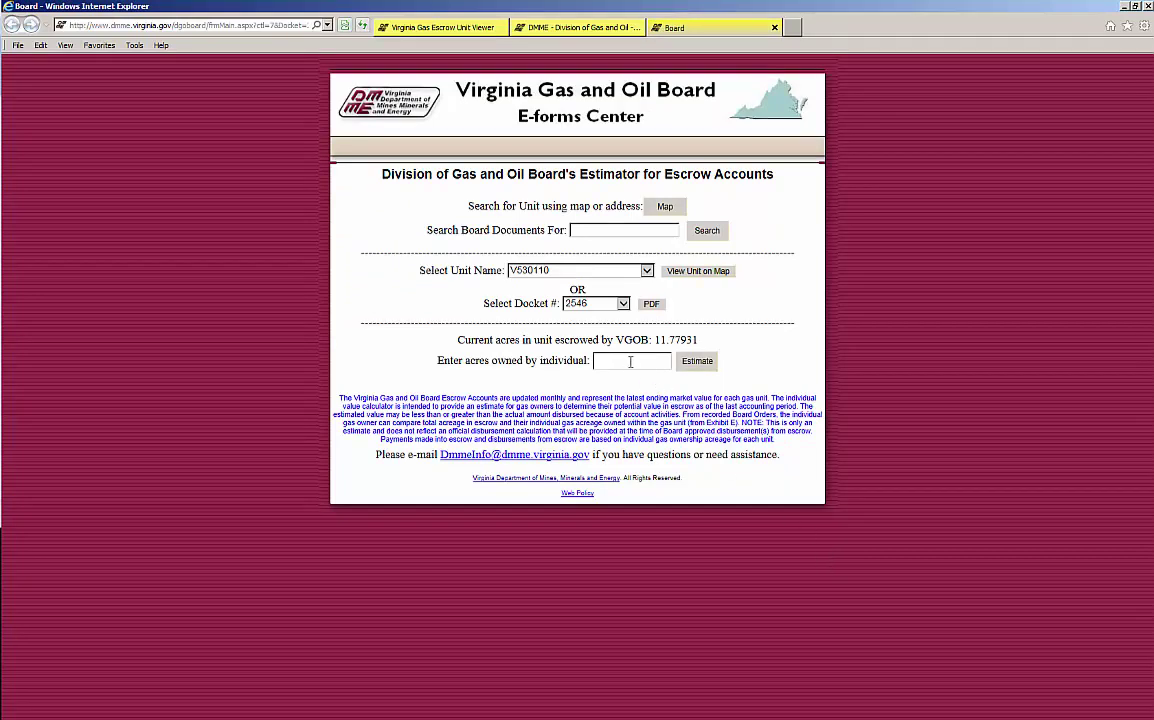
- Enter 10 acres owned by the individual and request the escrow estimate
type("10")
left_click(698, 362)
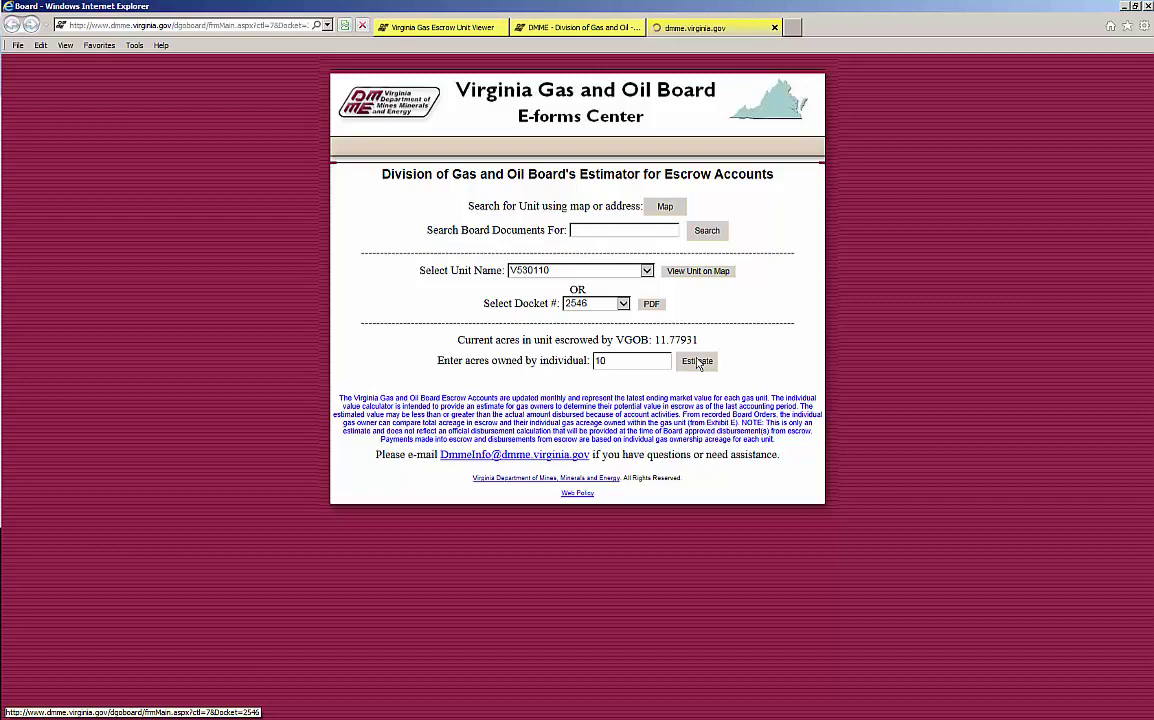